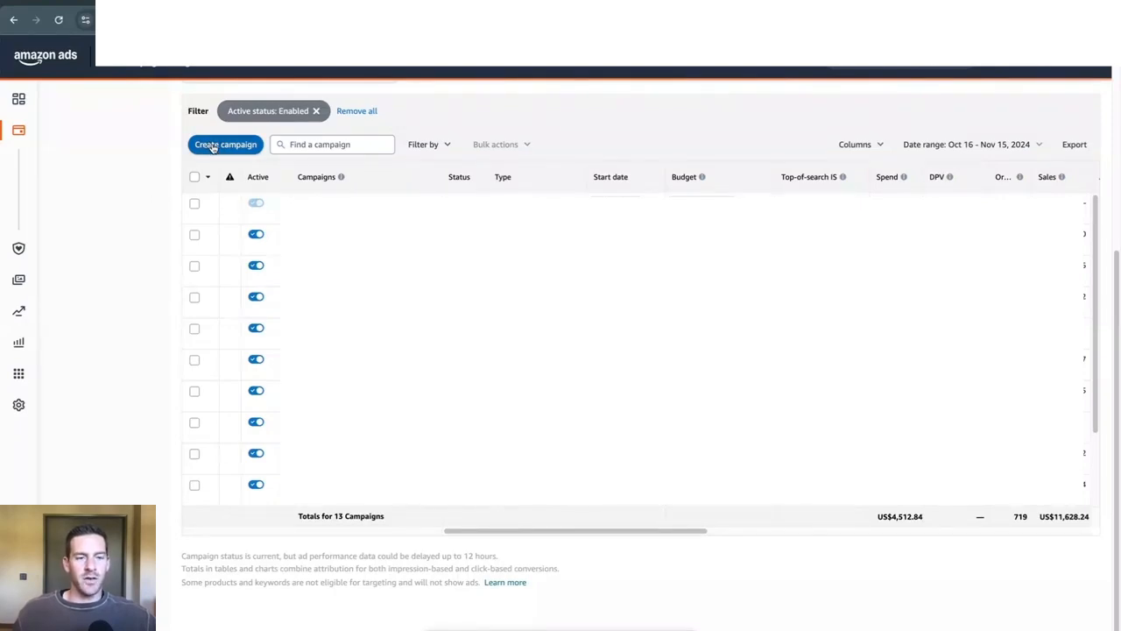
# Step: Create a new campaign and choose Sponsored Products as its type
pyautogui.click(225, 145)
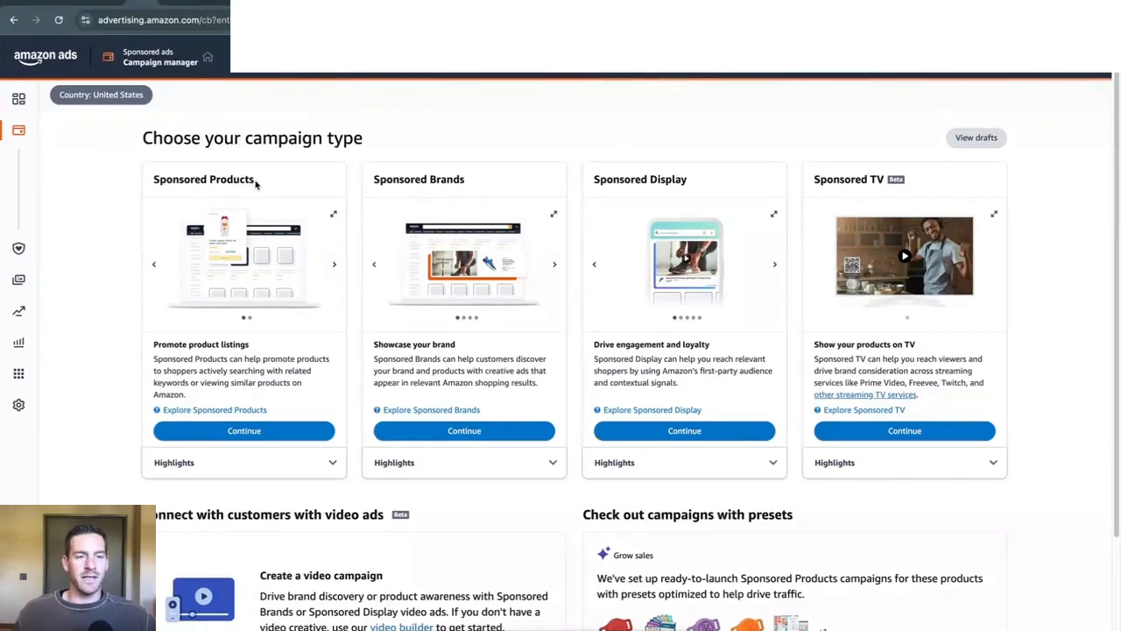
pyautogui.moveTo(256, 182)
pyautogui.mouseDown()
pyautogui.moveTo(145, 181)
pyautogui.moveTo(254, 180)
pyautogui.mouseUp()
pyautogui.click(149, 182)
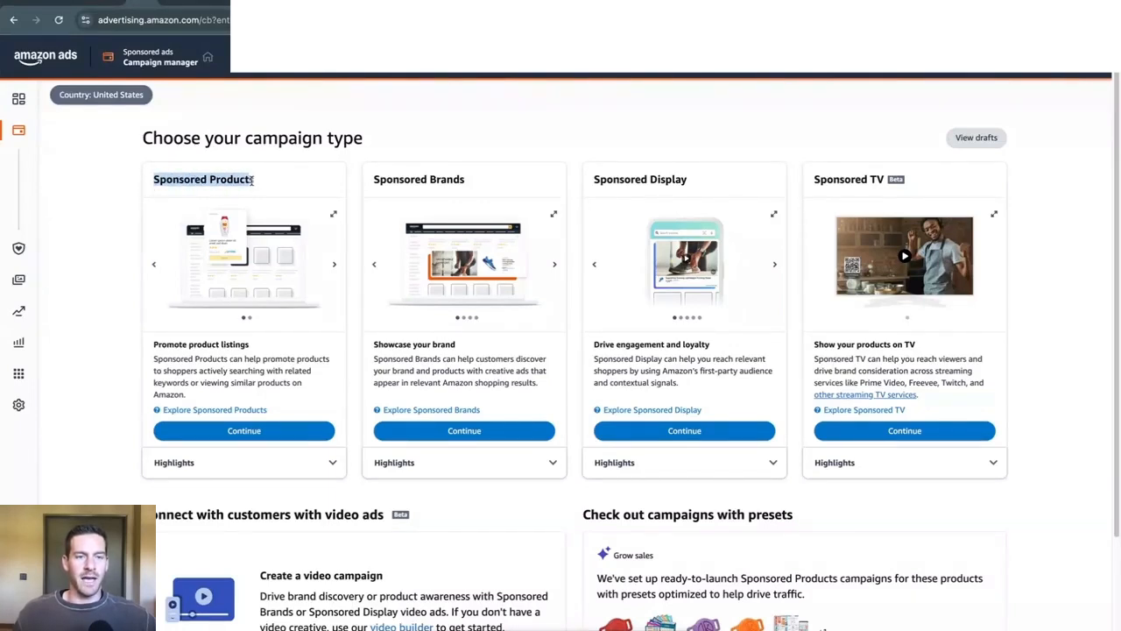
pyautogui.moveTo(374, 180); pyautogui.dragTo(470, 180)
pyautogui.click(653, 172)
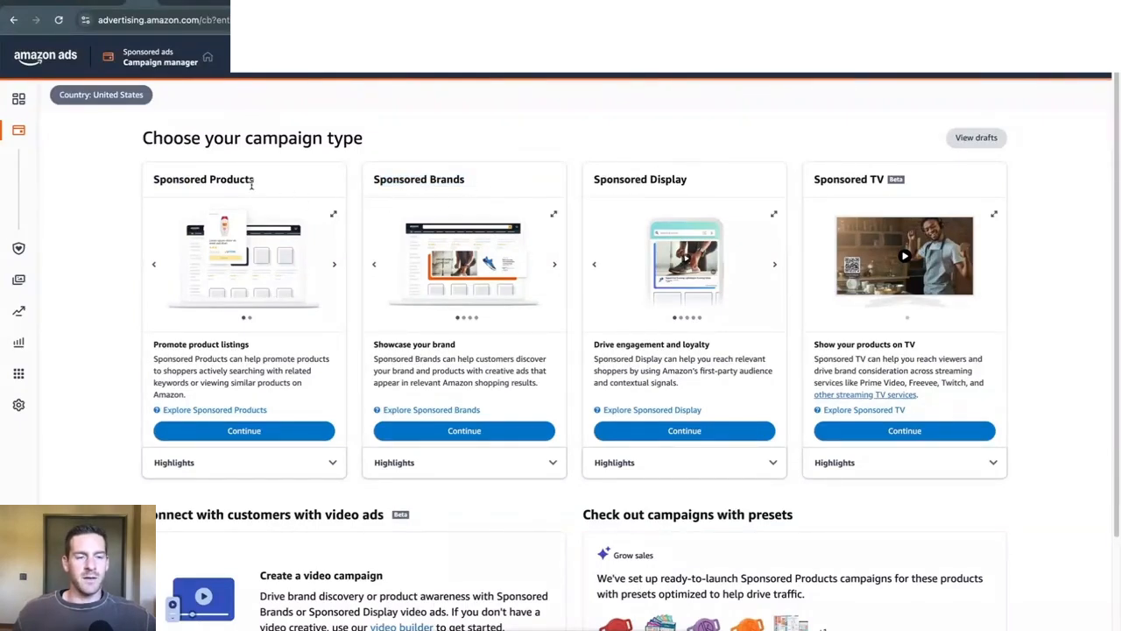
pyautogui.moveTo(253, 180)
pyautogui.mouseDown()
pyautogui.moveTo(164, 180)
pyautogui.moveTo(261, 179)
pyautogui.mouseUp()
pyautogui.click(162, 180)
pyautogui.click(261, 182)
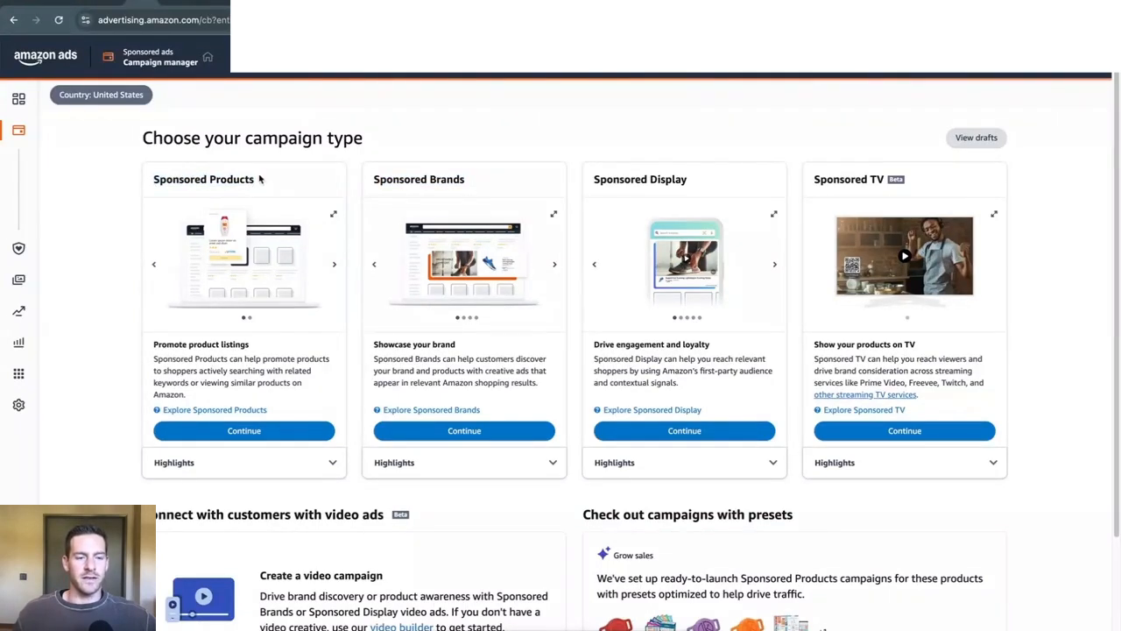
pyautogui.click(271, 434)
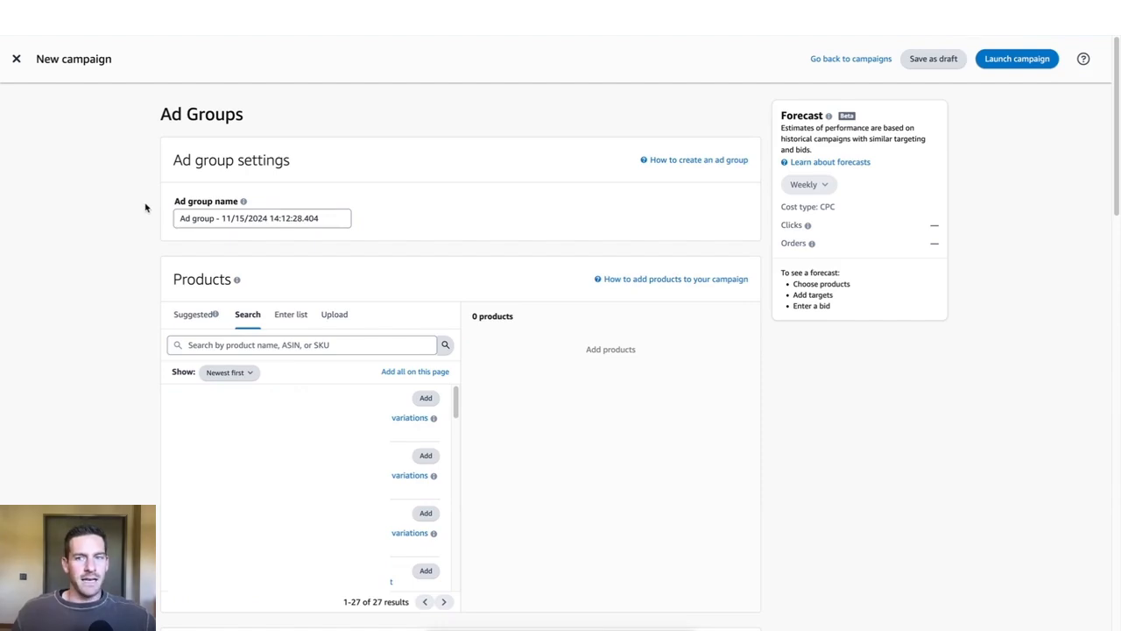
# Step: Review the ad group name setting and add the first listed product to the ad group
pyautogui.moveTo(160, 114); pyautogui.dragTo(247, 116)
pyautogui.click(247, 117)
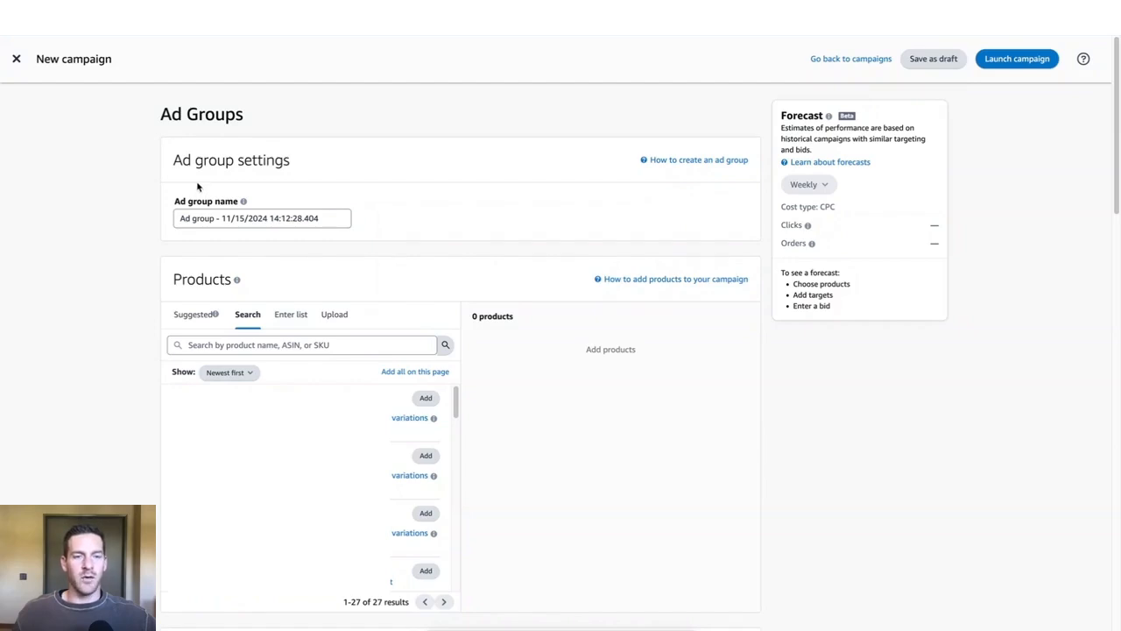
pyautogui.tripleClick(211, 218)
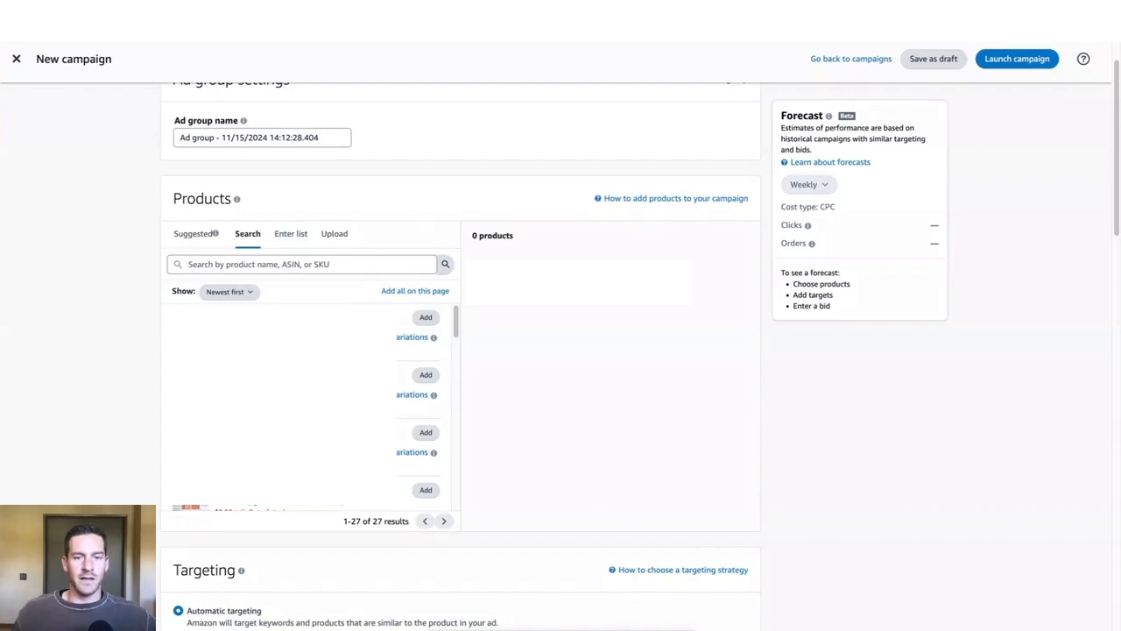
pyautogui.click(425, 317)
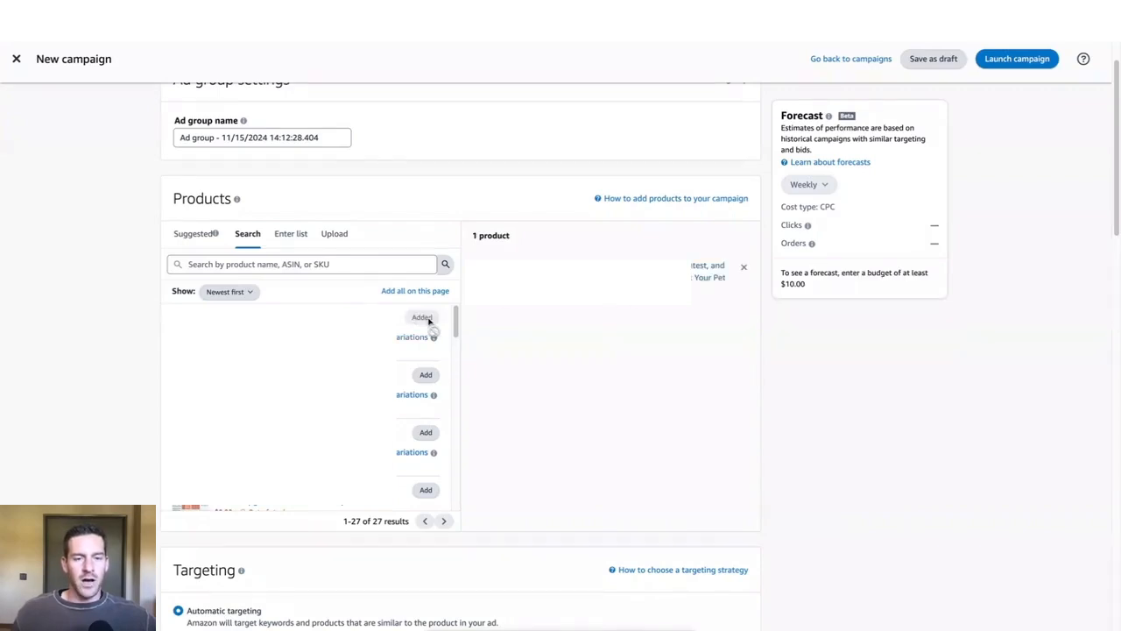
# Step: Review the new campaign's targeting options, default bid, negative keyword targeting and negative product targeting
pyautogui.scroll(-5, 95, 316)
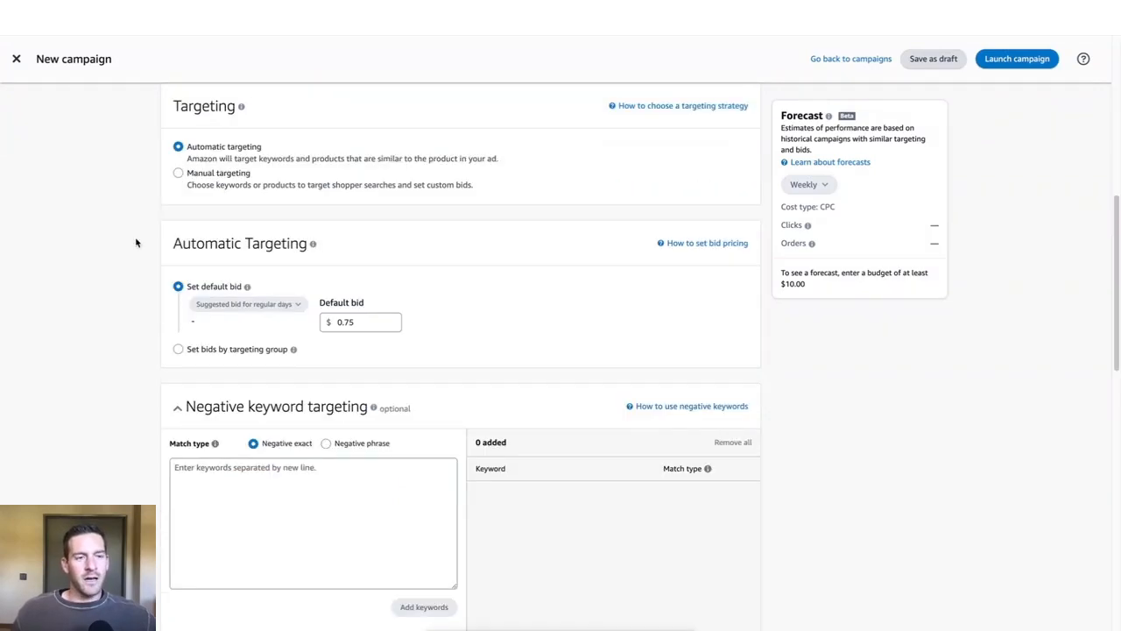
pyautogui.moveTo(174, 105); pyautogui.dragTo(250, 105)
pyautogui.click(268, 111)
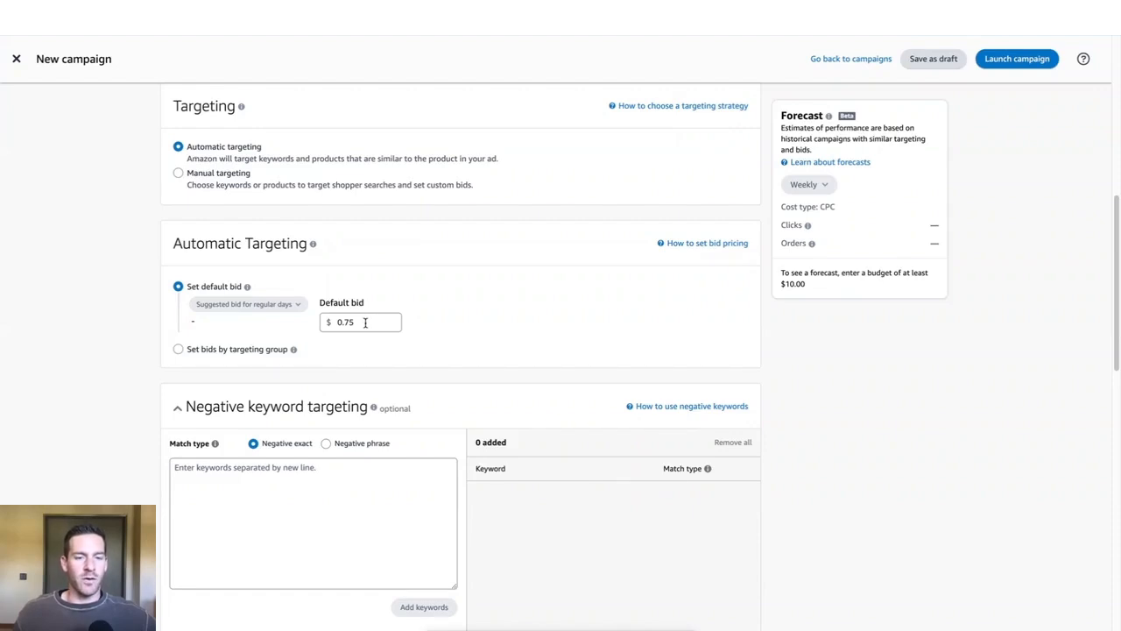
pyautogui.scroll(-3, 362, 324)
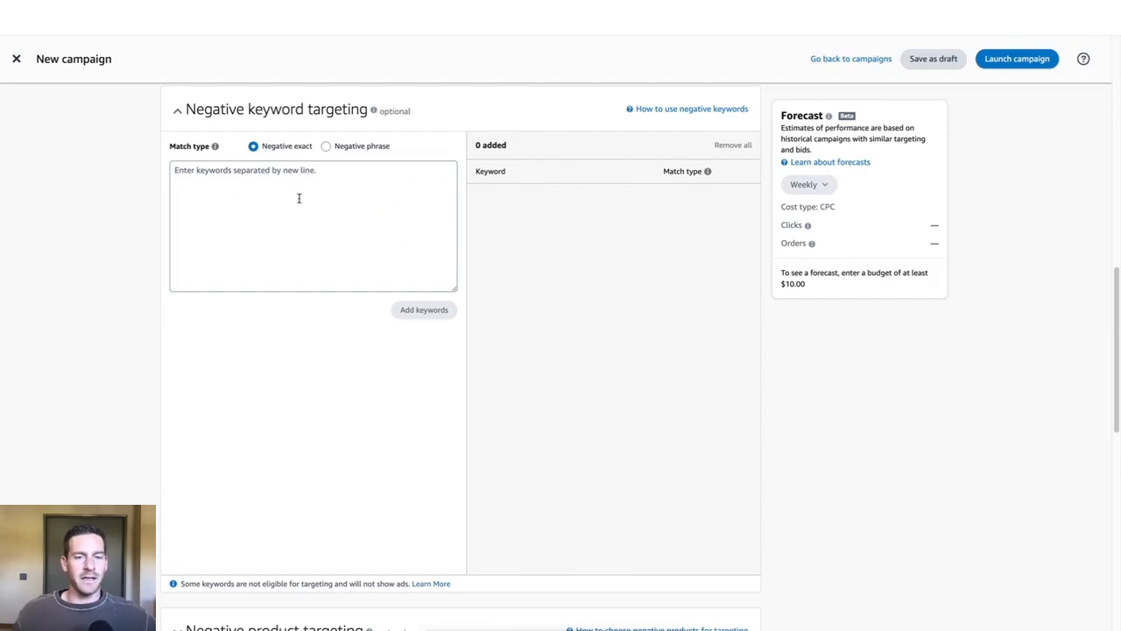
pyautogui.scroll(-4, 298, 198)
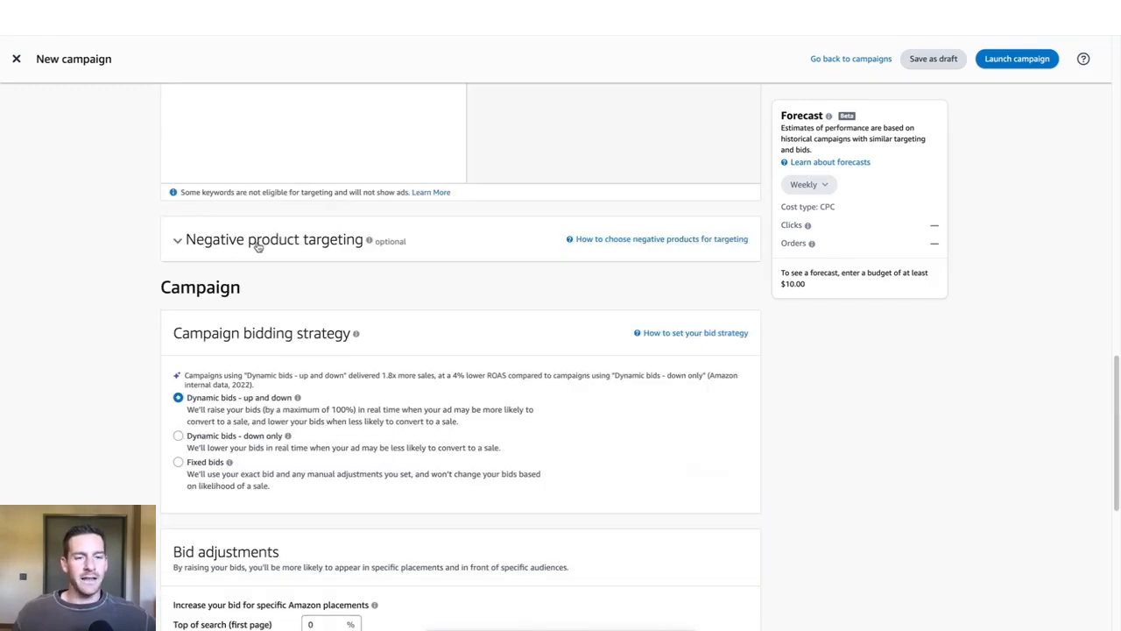
# Step: Examine the campaign bidding strategies against the default bid, plus the placement bid adjustments and campaign settings
pyautogui.scroll(-2, 283, 256)
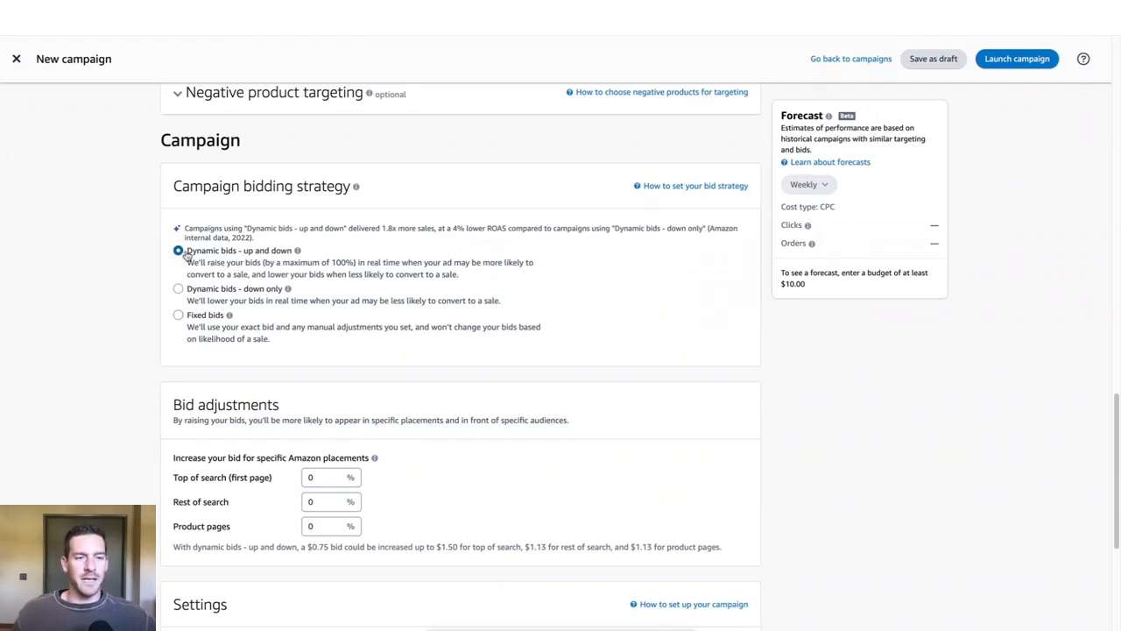
pyautogui.moveTo(161, 140); pyautogui.dragTo(243, 144)
pyautogui.click(259, 145)
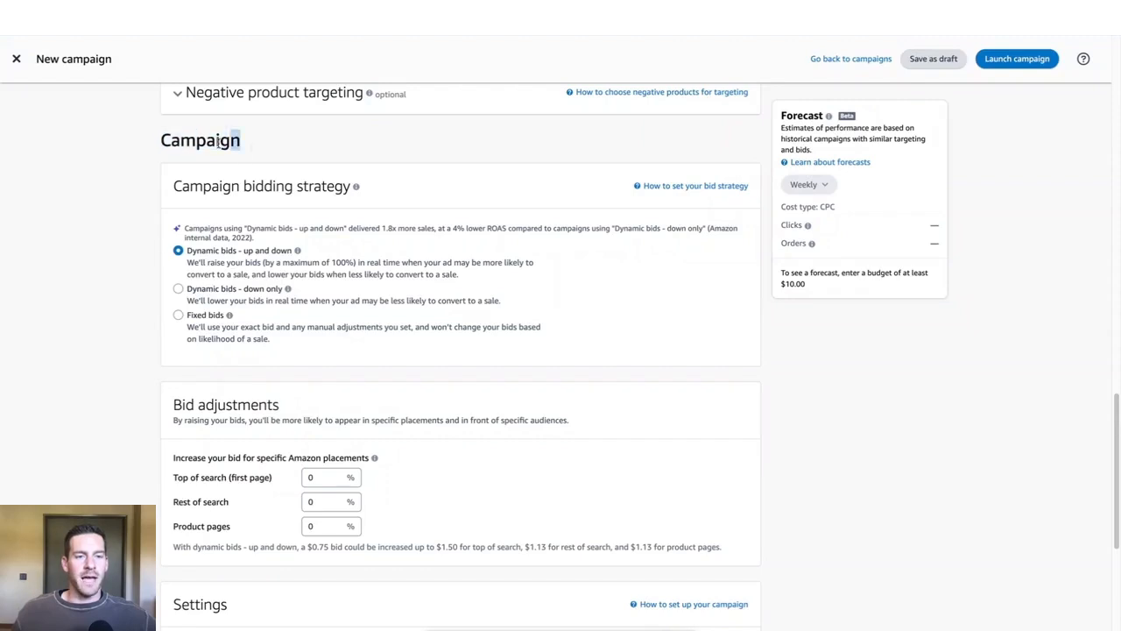
pyautogui.moveTo(245, 191); pyautogui.dragTo(327, 187)
pyautogui.click(339, 209)
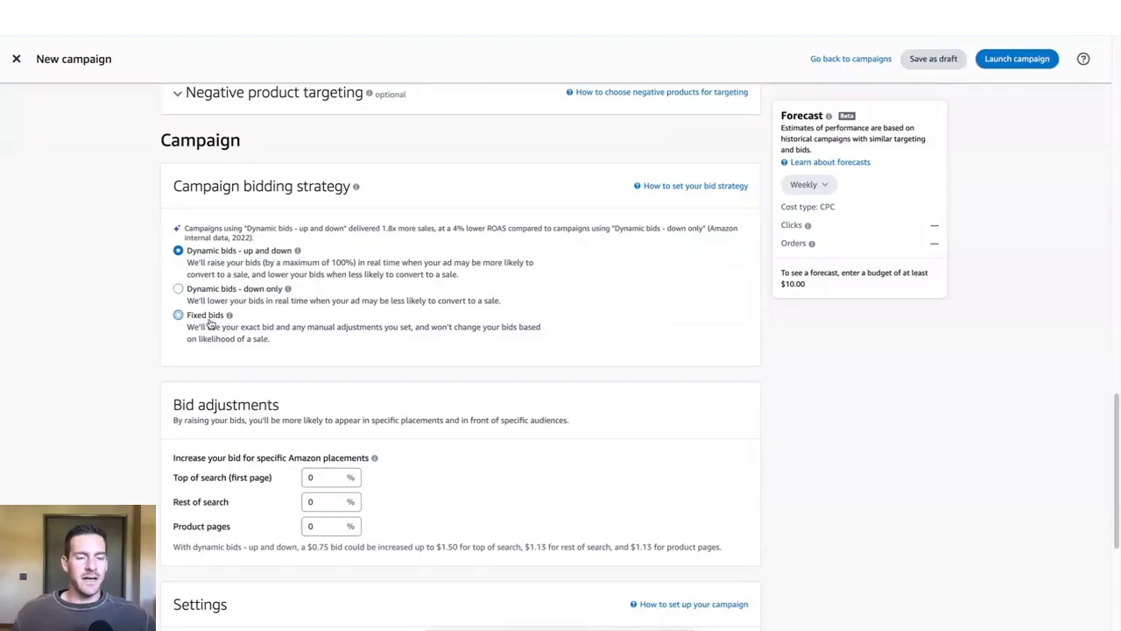
pyautogui.scroll(5, 209, 337)
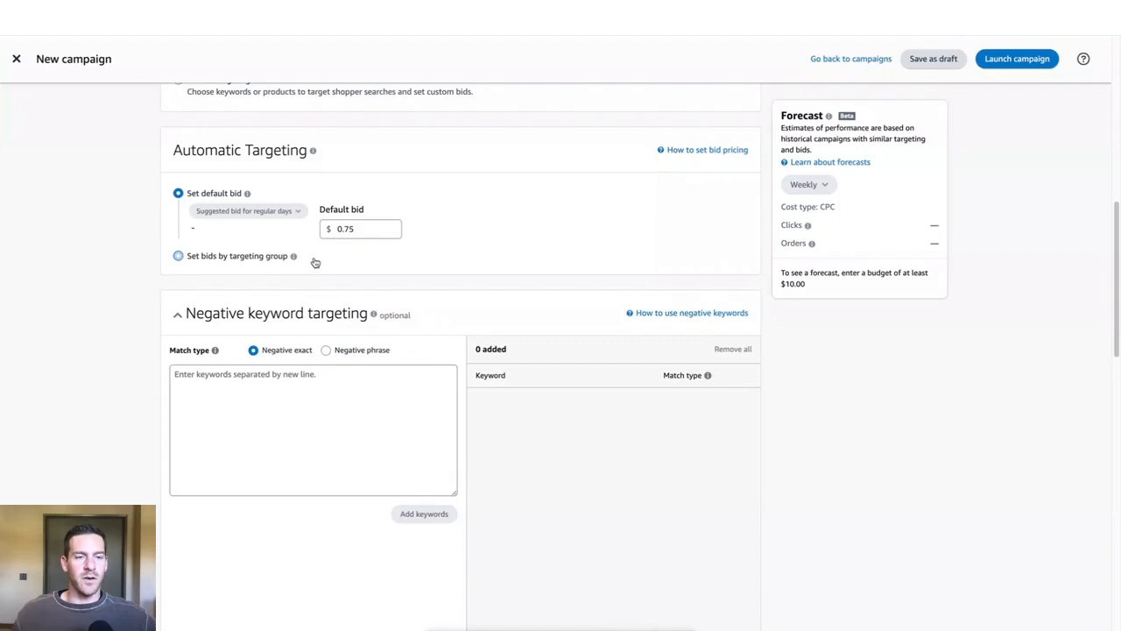
pyautogui.scroll(-5, 315, 263)
pyautogui.scroll(-4, 315, 262)
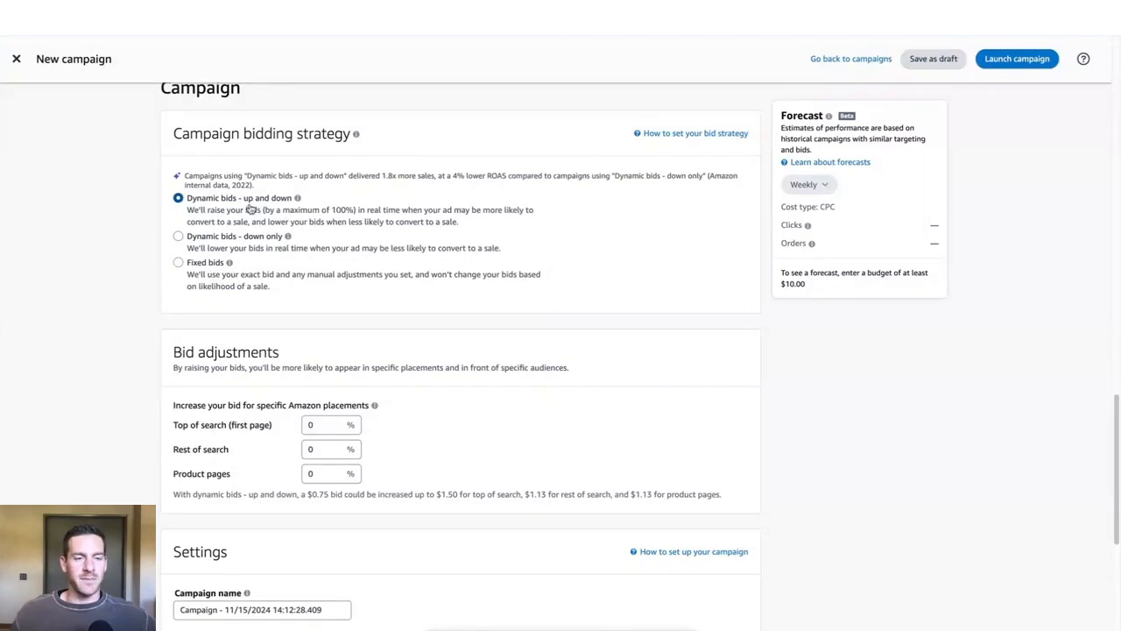
pyautogui.scroll(-2, 219, 245)
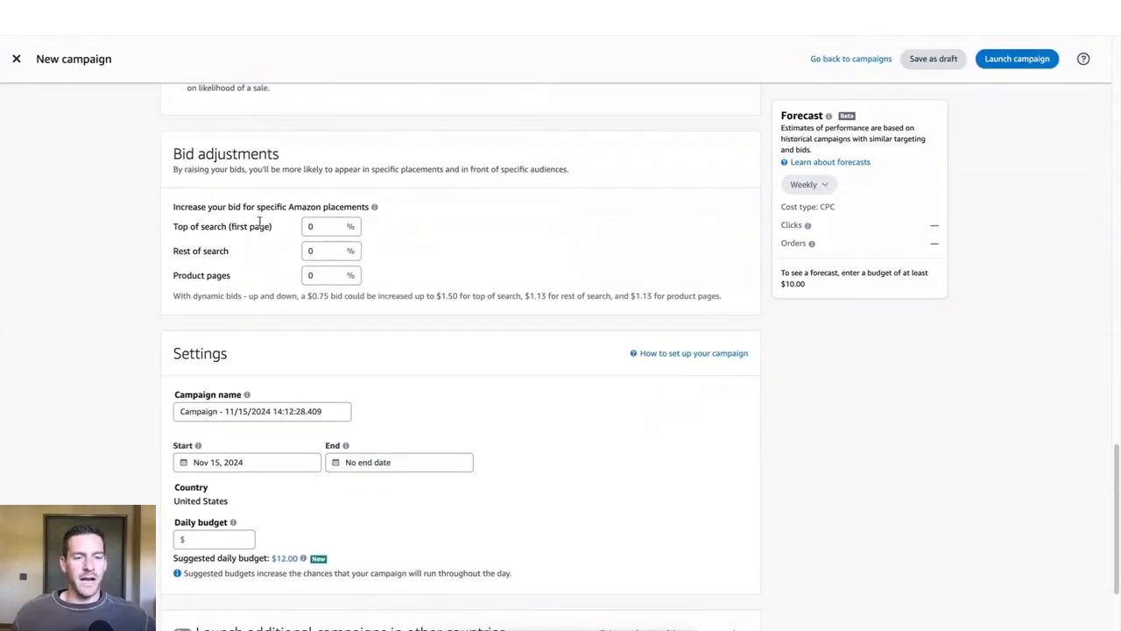
pyautogui.scroll(-2, 269, 238)
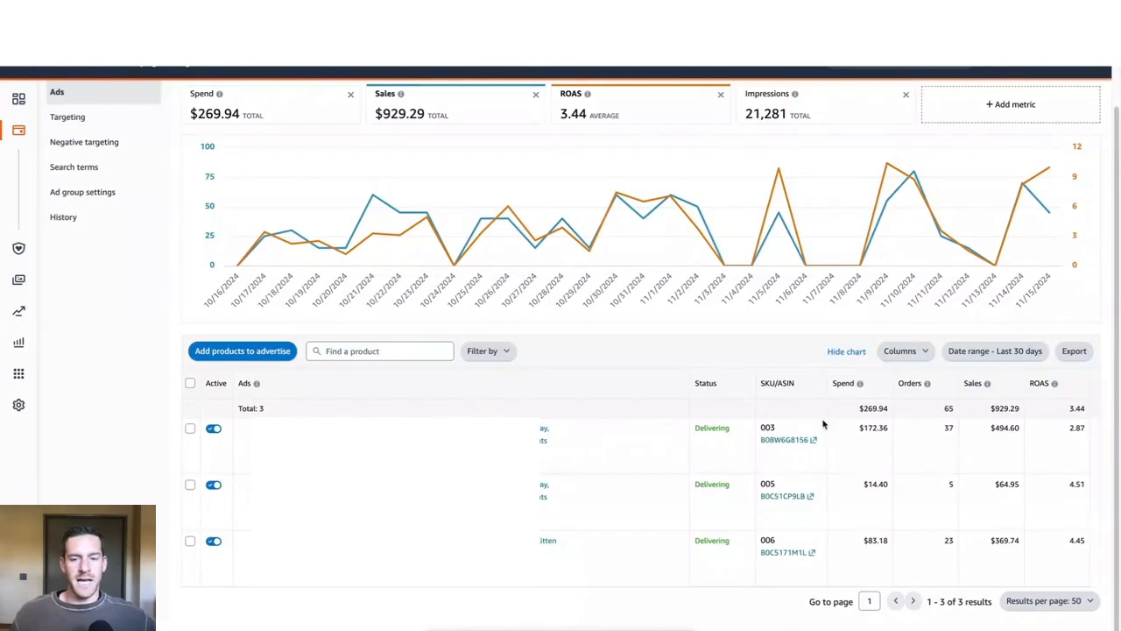
# Step: Examine the spend, orders, sales and ROAS of the first advertised product in the existing ad group
pyautogui.doubleClick(867, 430)
pyautogui.doubleClick(951, 429)
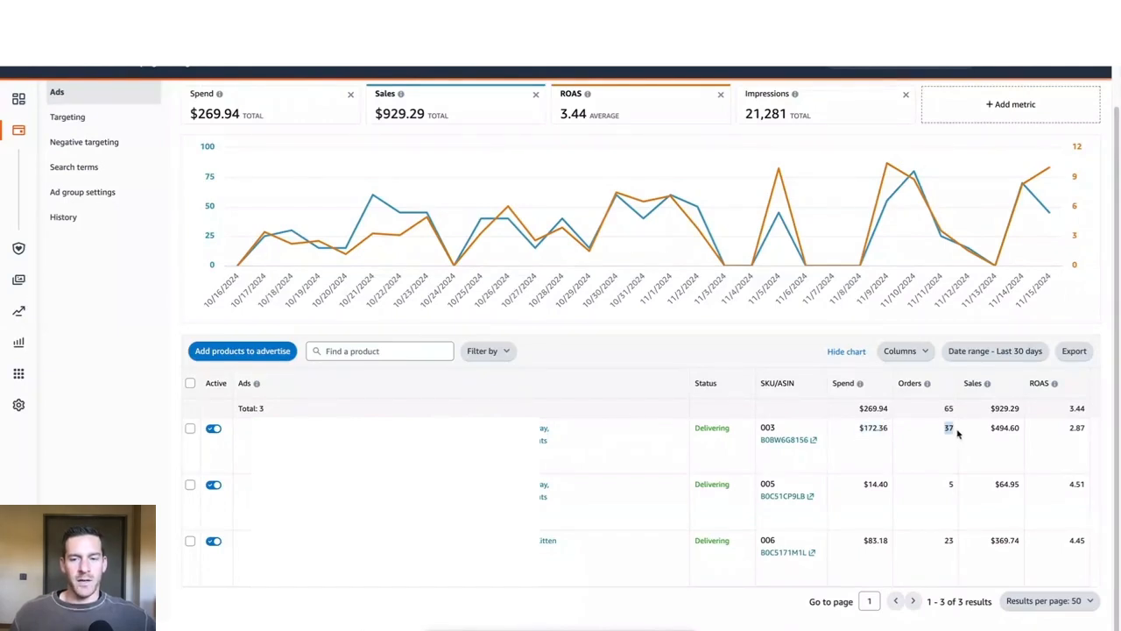
pyautogui.click(979, 430)
pyautogui.moveTo(985, 429); pyautogui.dragTo(1016, 430)
pyautogui.click(1006, 445)
pyautogui.click(1009, 449)
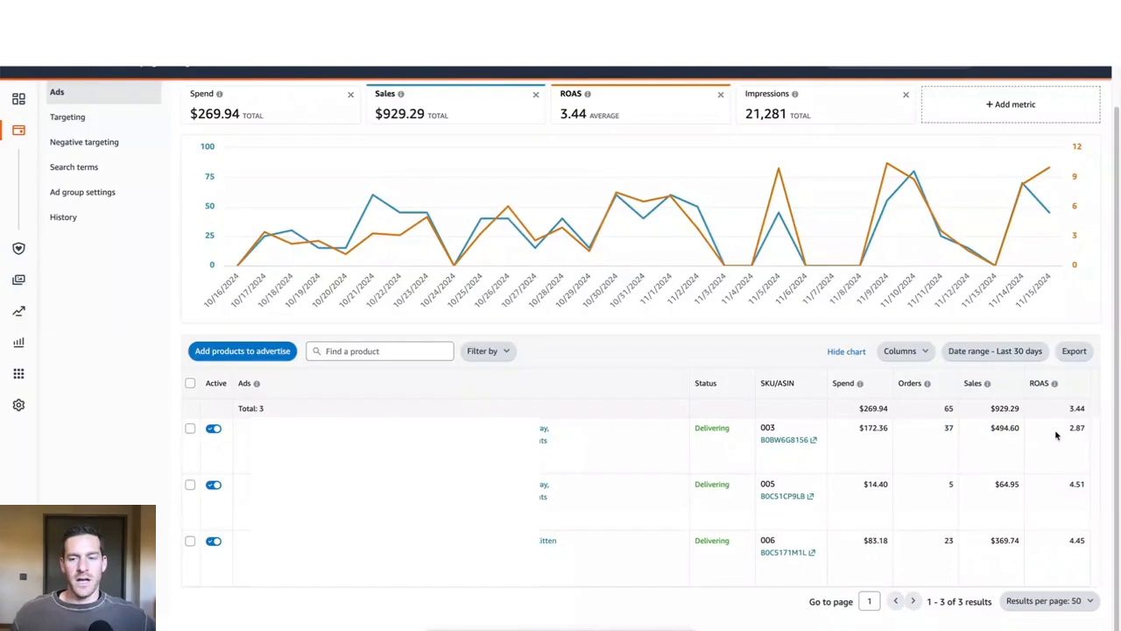
pyautogui.moveTo(1068, 429); pyautogui.dragTo(1084, 429)
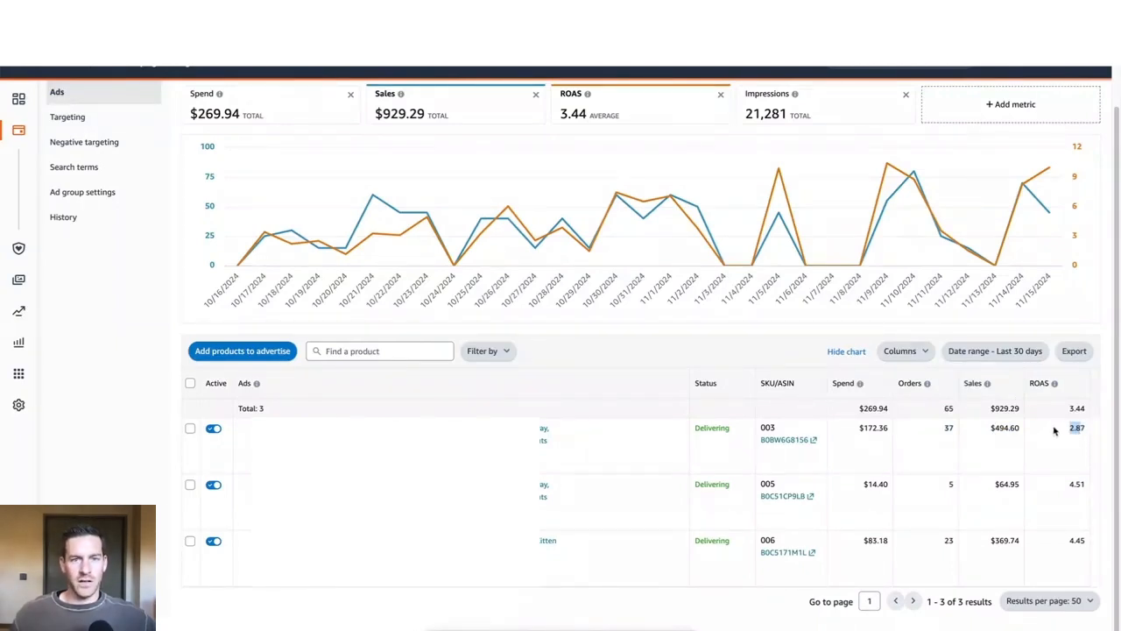
pyautogui.click(1059, 436)
pyautogui.moveTo(1069, 430); pyautogui.dragTo(1082, 427)
pyautogui.click(1065, 423)
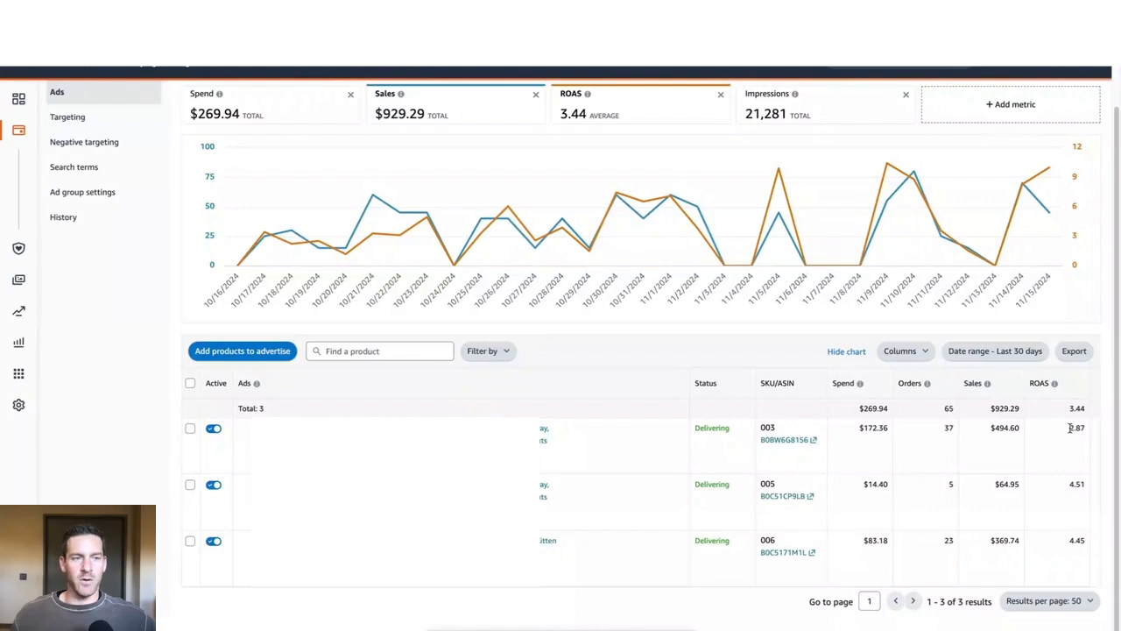
# Step: Open the ad group's targeting and examine the keyword's match type
pyautogui.click(91, 125)
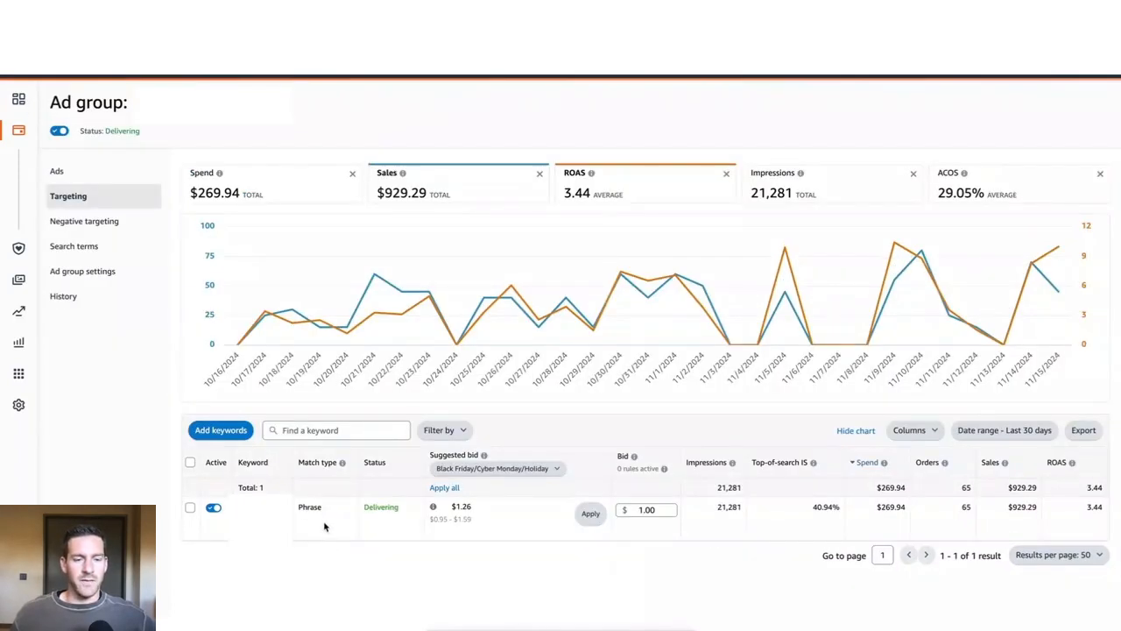
pyautogui.moveTo(299, 507); pyautogui.dragTo(323, 513)
pyautogui.click(324, 514)
pyautogui.click(336, 515)
pyautogui.click(332, 512)
pyautogui.click(327, 516)
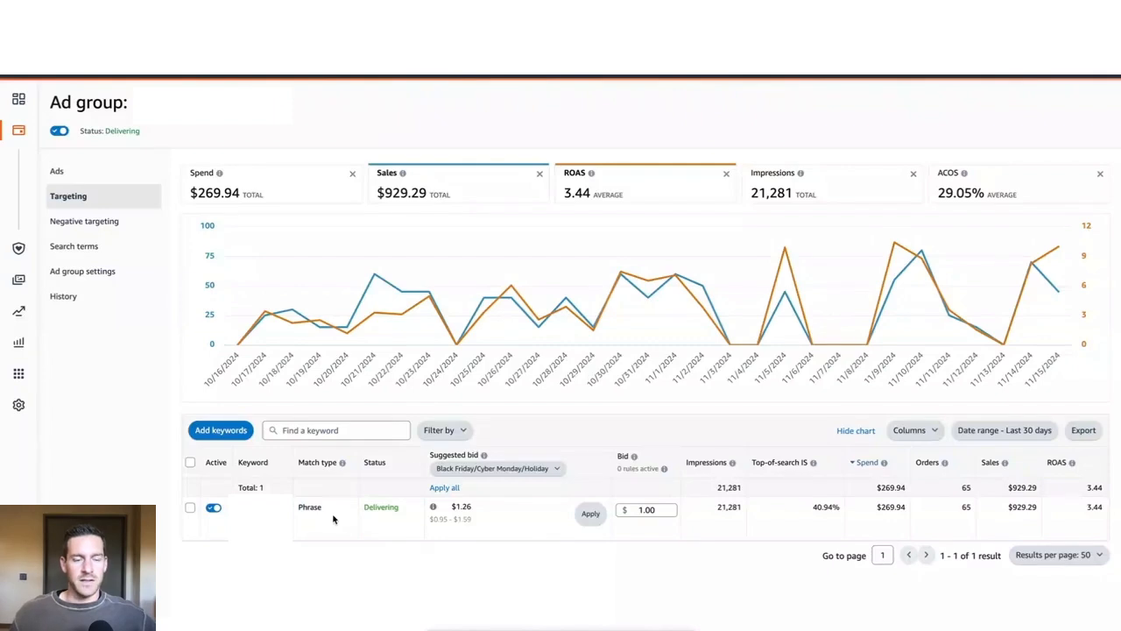
pyautogui.moveTo(299, 506); pyautogui.dragTo(320, 508)
pyautogui.click(326, 513)
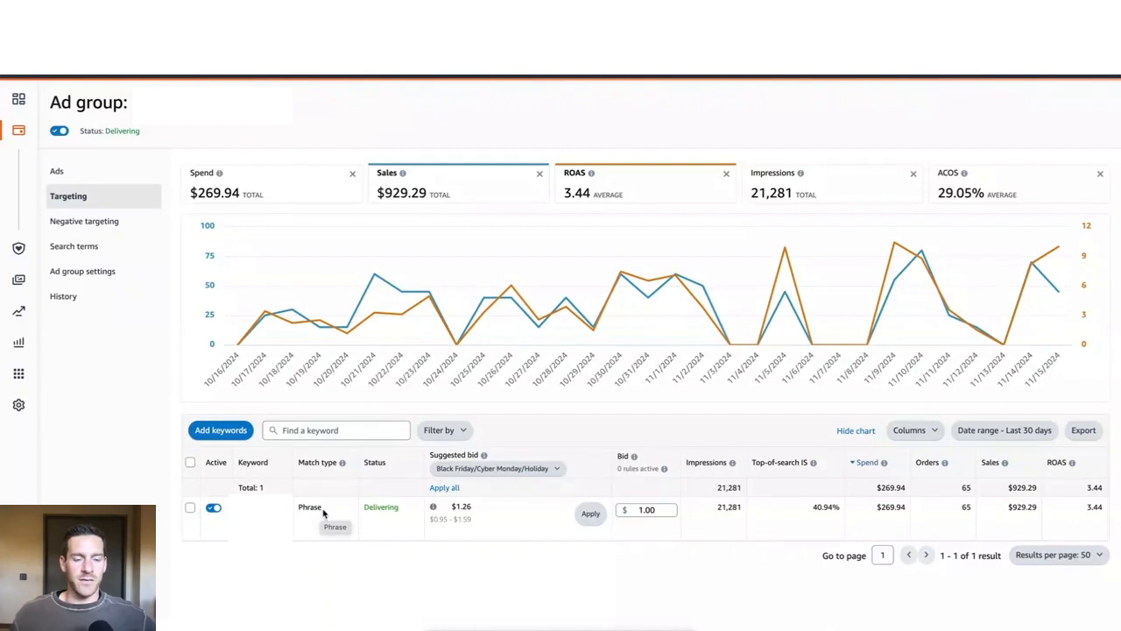
pyautogui.moveTo(299, 507); pyautogui.dragTo(321, 509)
pyautogui.click(323, 515)
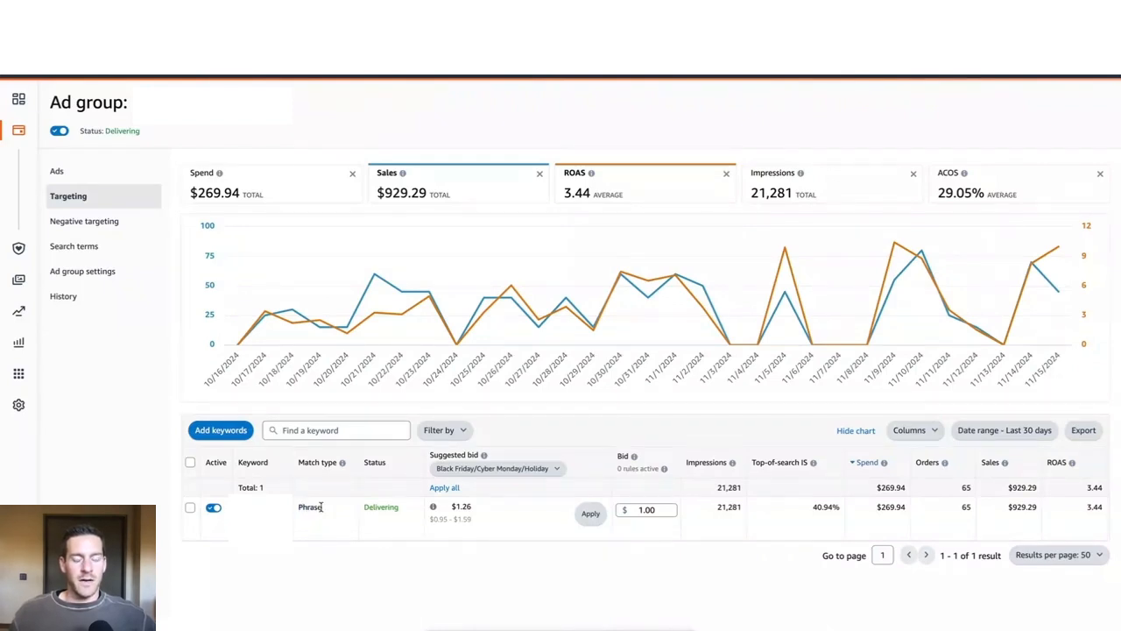
pyautogui.moveTo(300, 507); pyautogui.dragTo(320, 507)
pyautogui.click(328, 518)
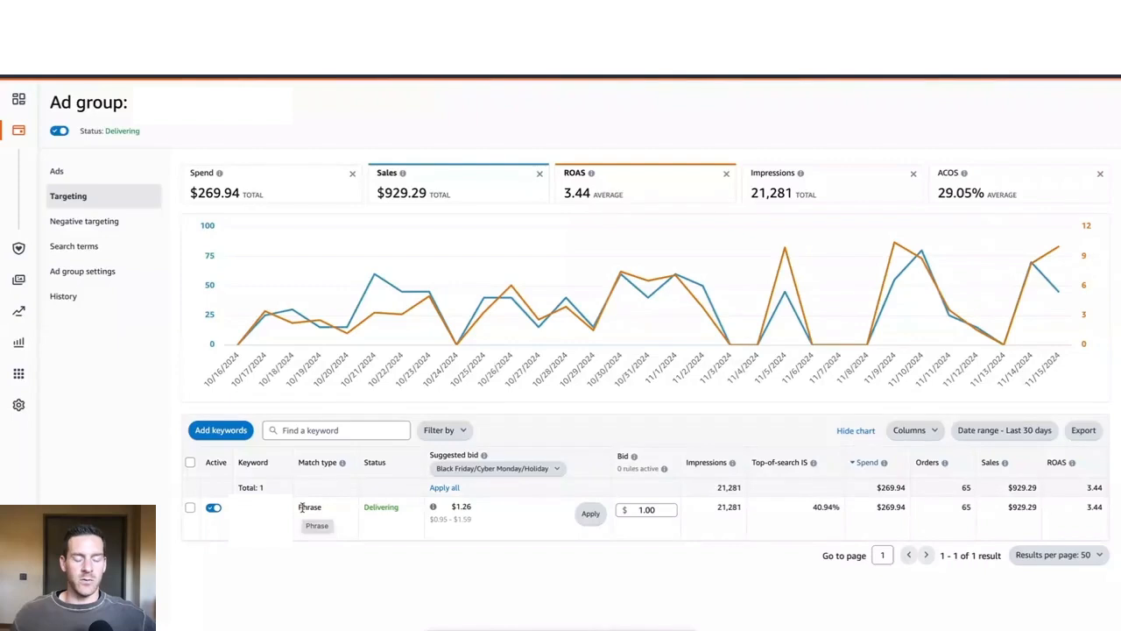
pyautogui.moveTo(301, 506); pyautogui.dragTo(331, 515)
pyautogui.click(328, 513)
pyautogui.click(330, 516)
pyautogui.click(331, 515)
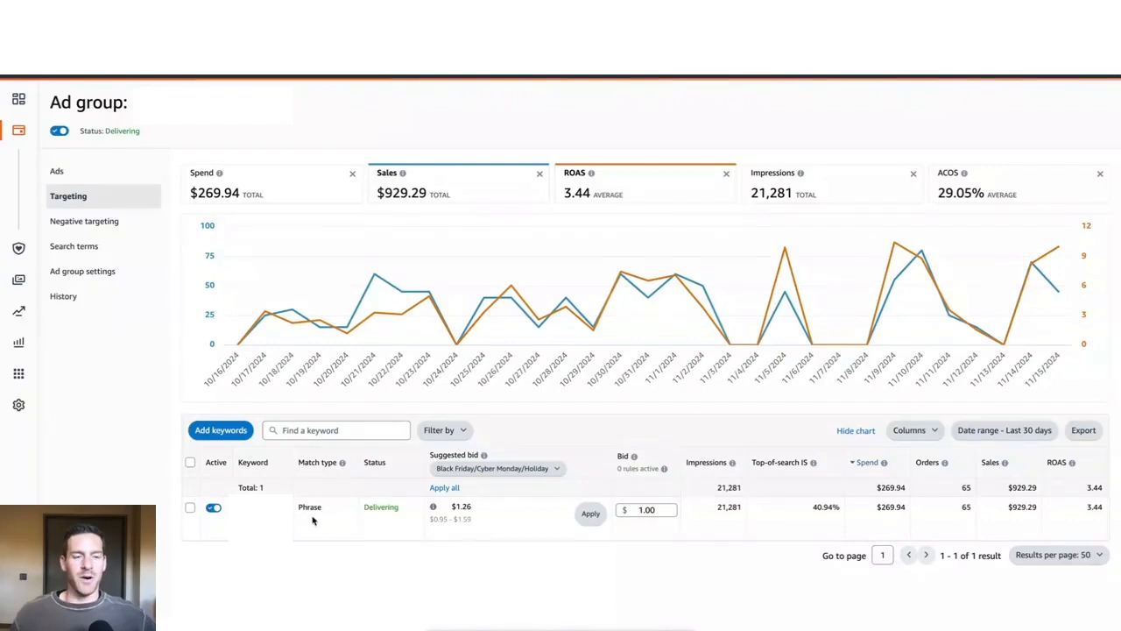
# Step: Open the ad group's search terms and view the options for adding the first term as a keyword or negative
pyautogui.click(98, 249)
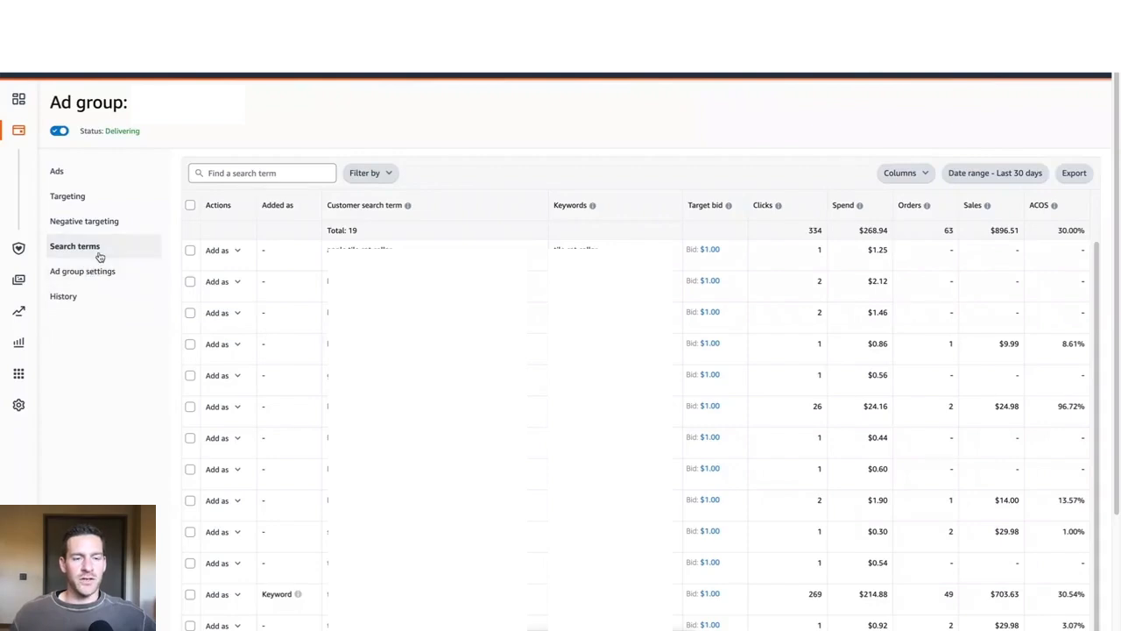
pyautogui.scroll(-1, 425, 351)
pyautogui.scroll(1, 425, 350)
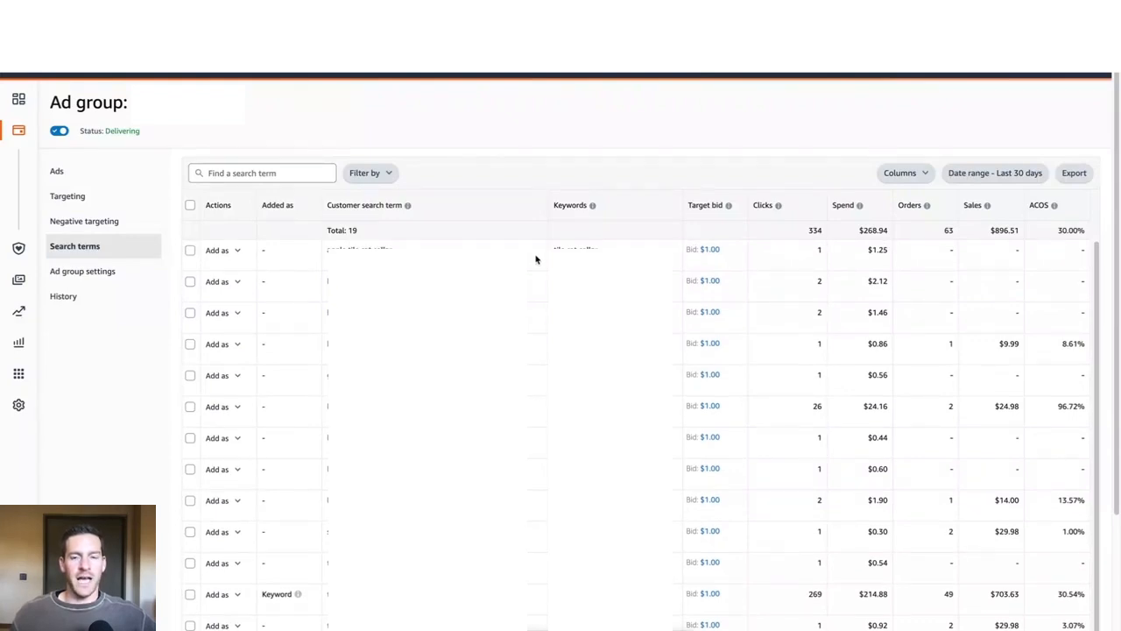
pyautogui.click(238, 251)
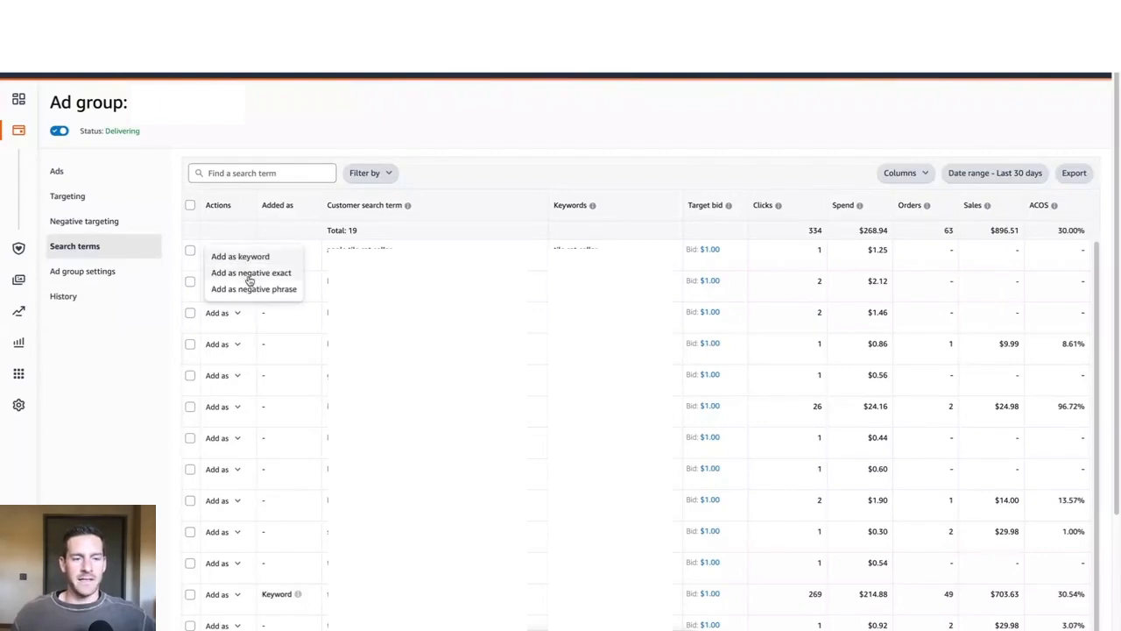
pyautogui.click(258, 142)
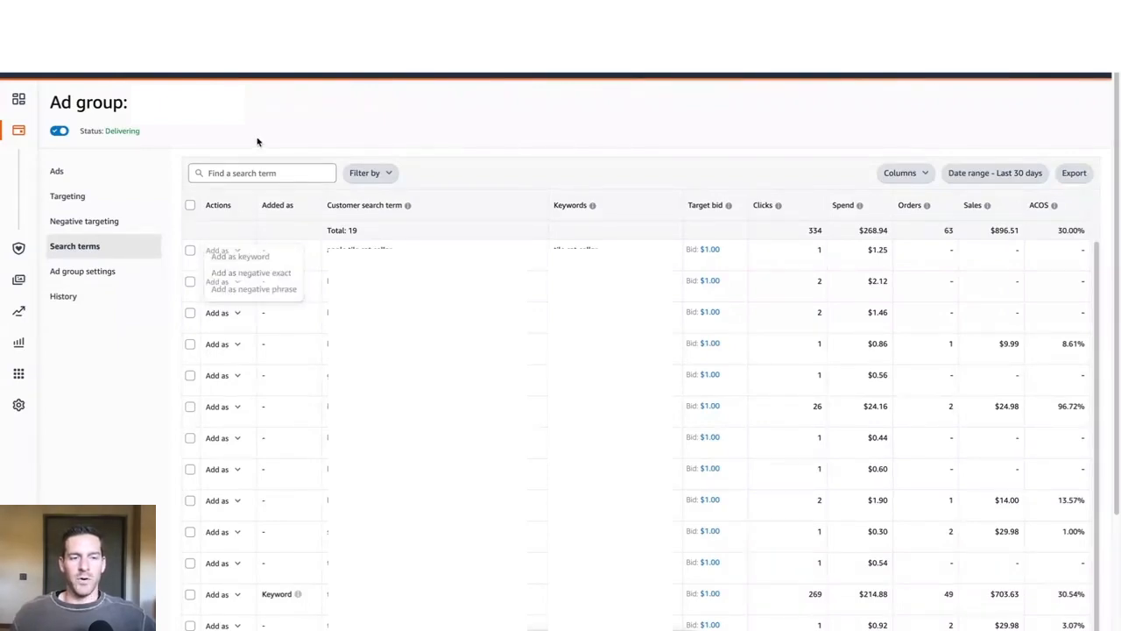